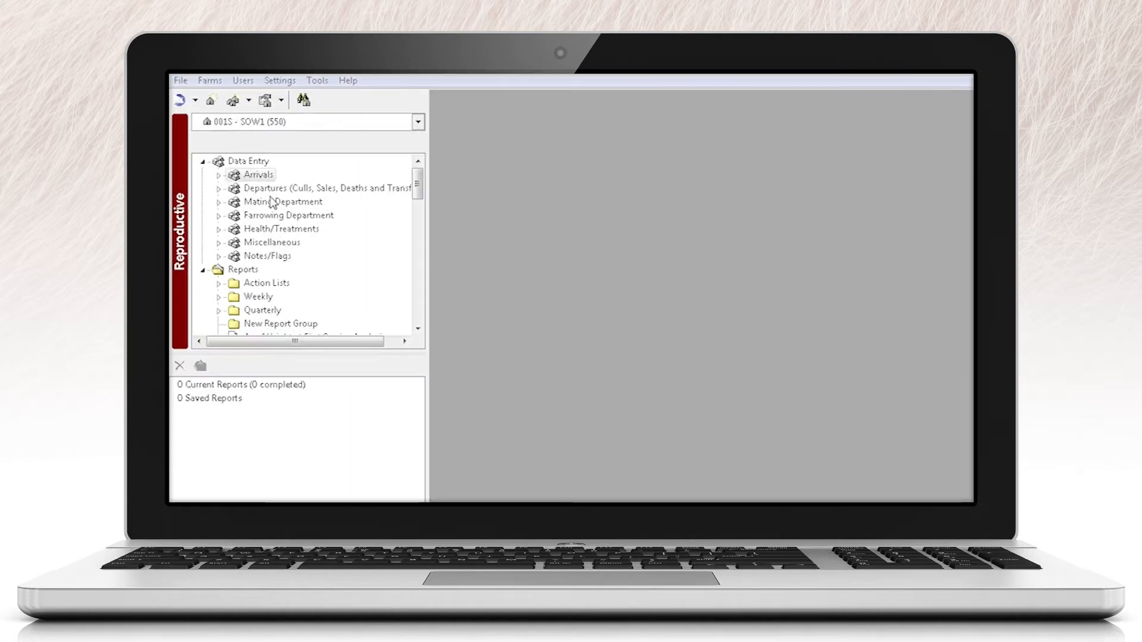
Step: Open the Farrowing data entry form from the Farrowing Department and bring up the Search and Edit window
click(218, 215)
click(262, 217)
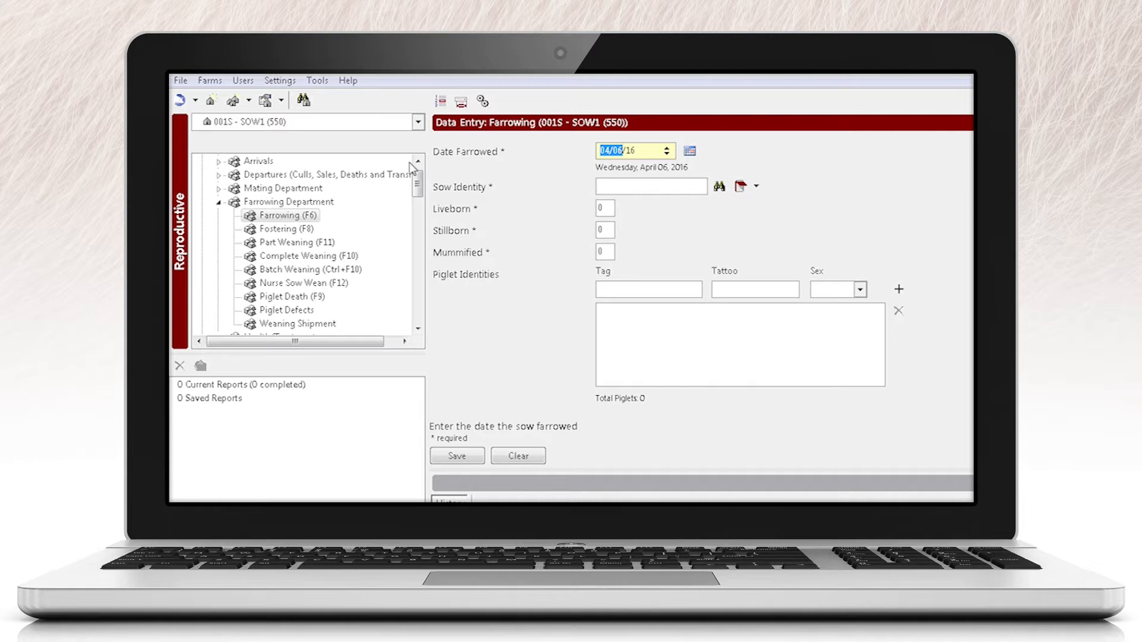
click(223, 81)
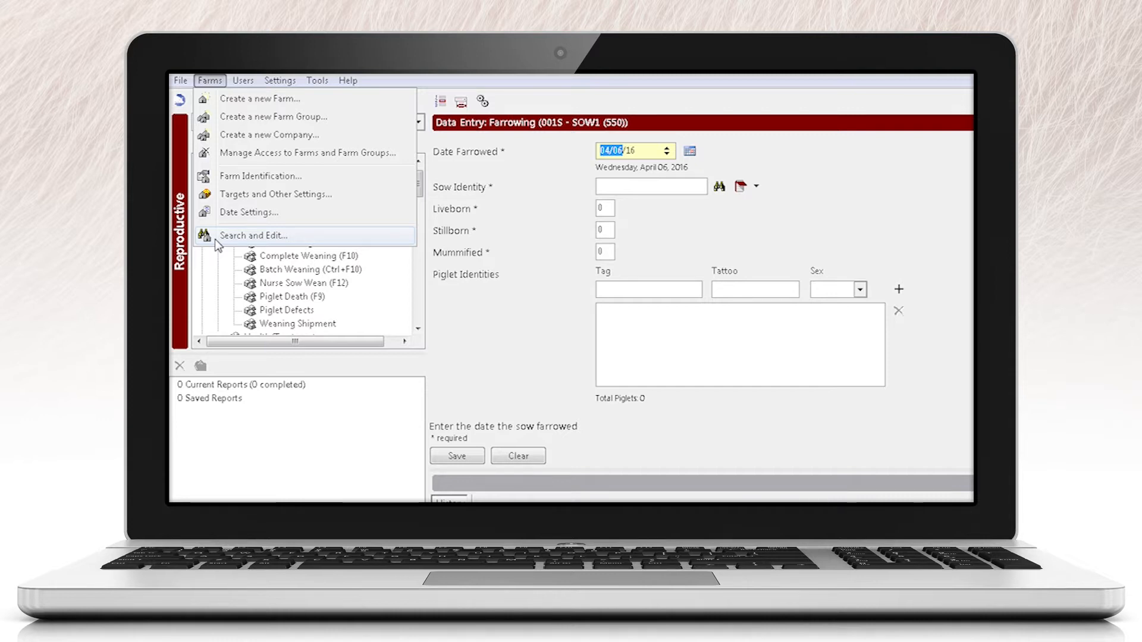
click(525, 186)
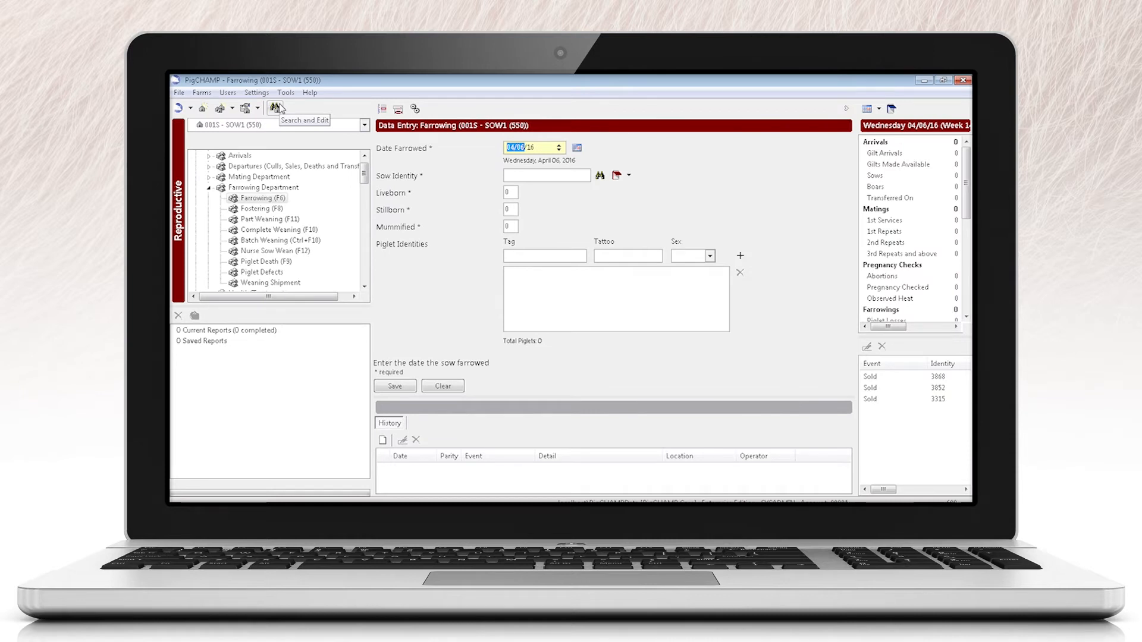
click(276, 107)
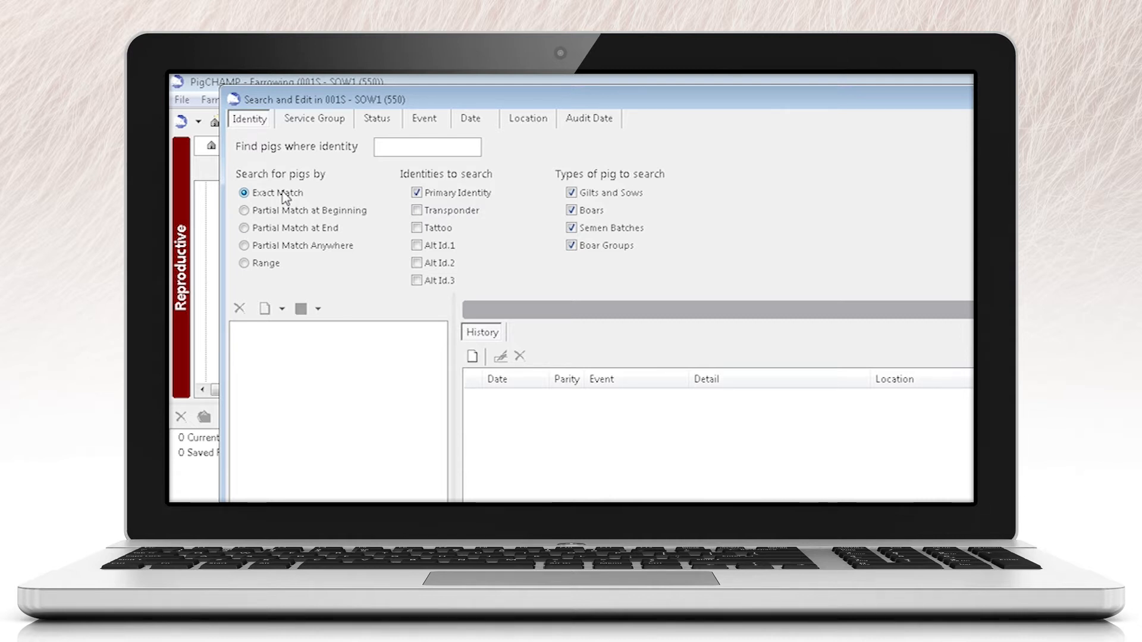
click(417, 211)
click(416, 227)
click(416, 245)
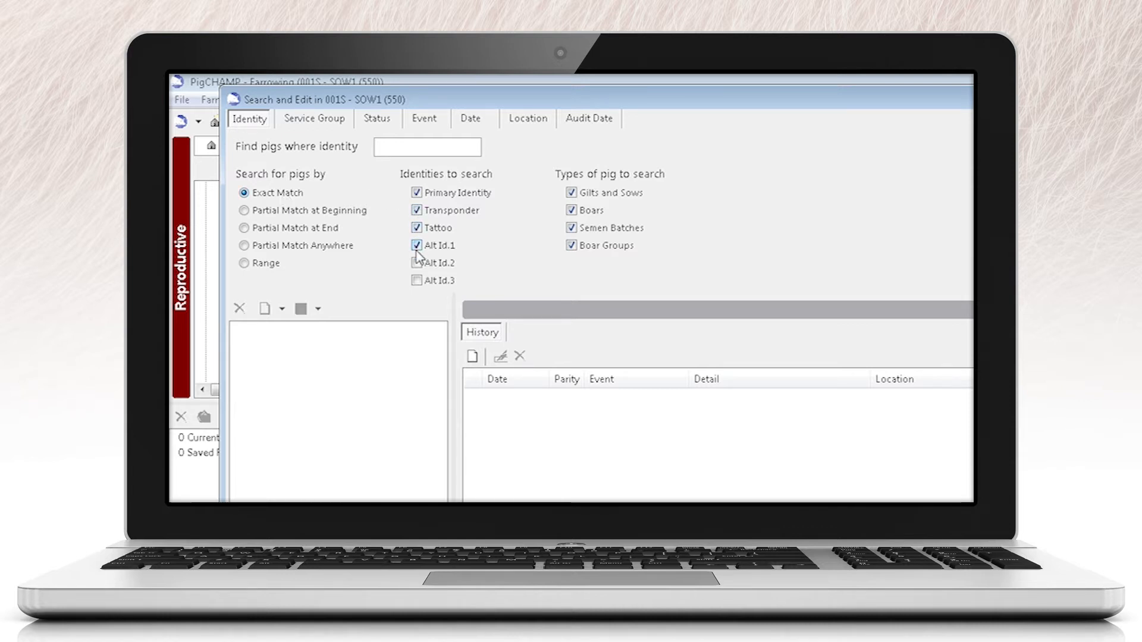
click(417, 246)
click(416, 228)
click(416, 210)
Step: Exclude Semen Batches and Boar Groups and search for an exact match on primary identity 3995
click(572, 228)
click(572, 245)
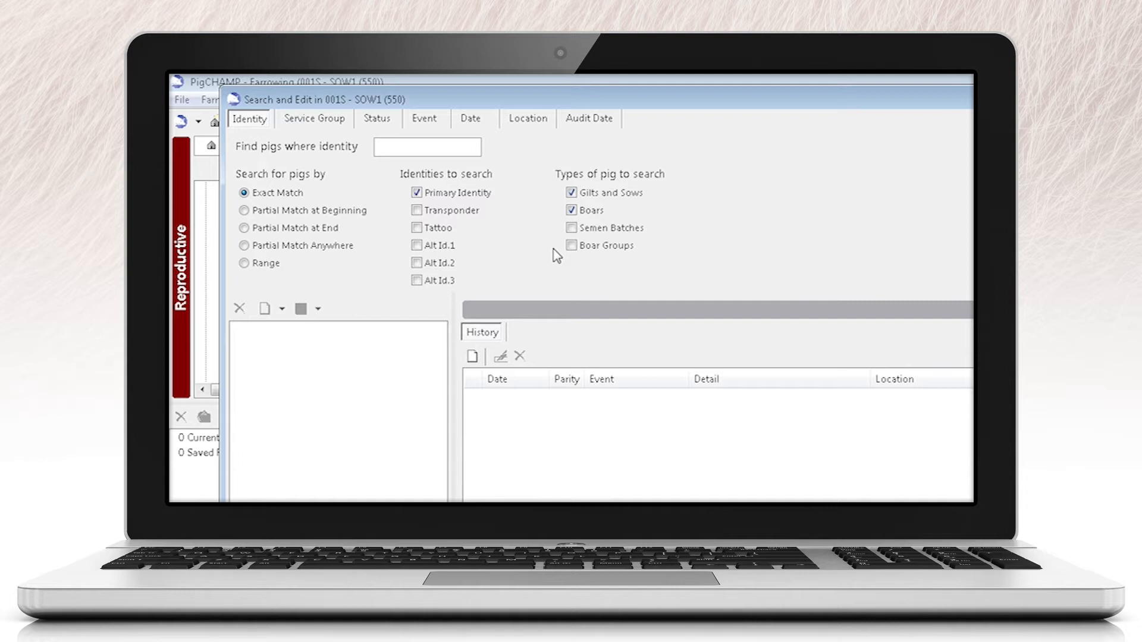
click(433, 143)
text(3995)
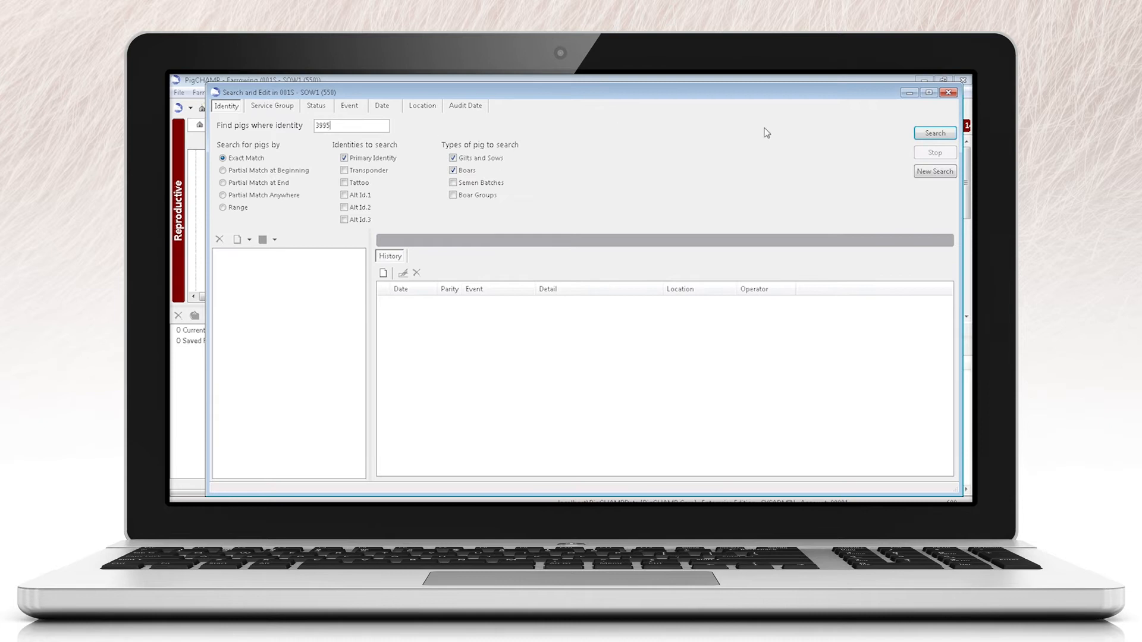
click(920, 138)
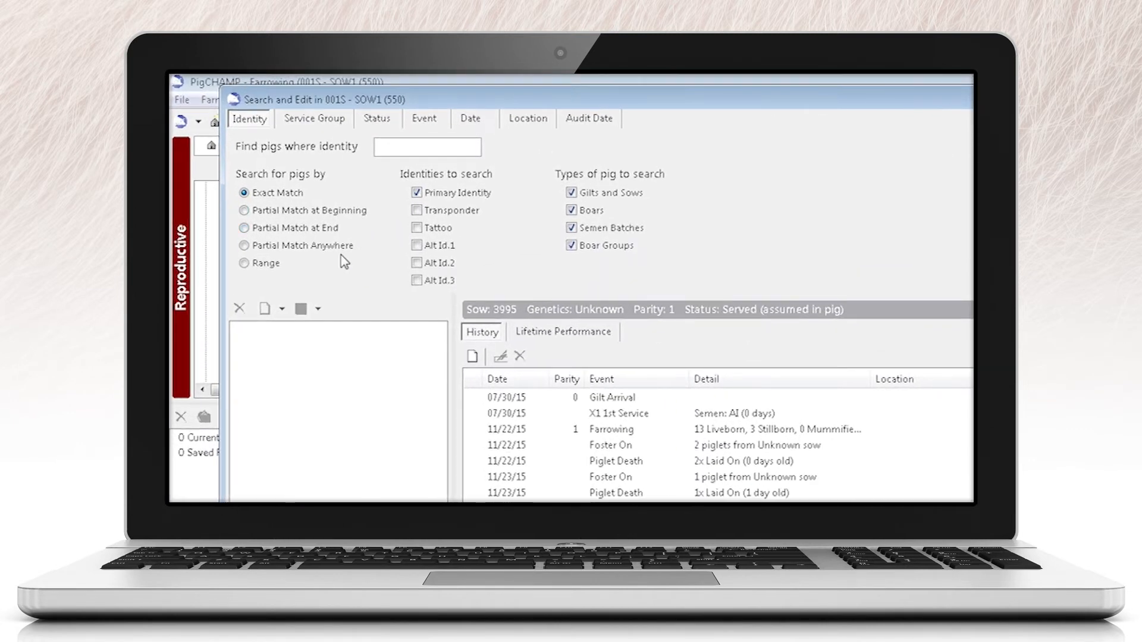
Step: Search for pigs with 399 anywhere in the identity and view the lifetime performance of sow 3995
click(335, 255)
click(389, 147)
text(399)
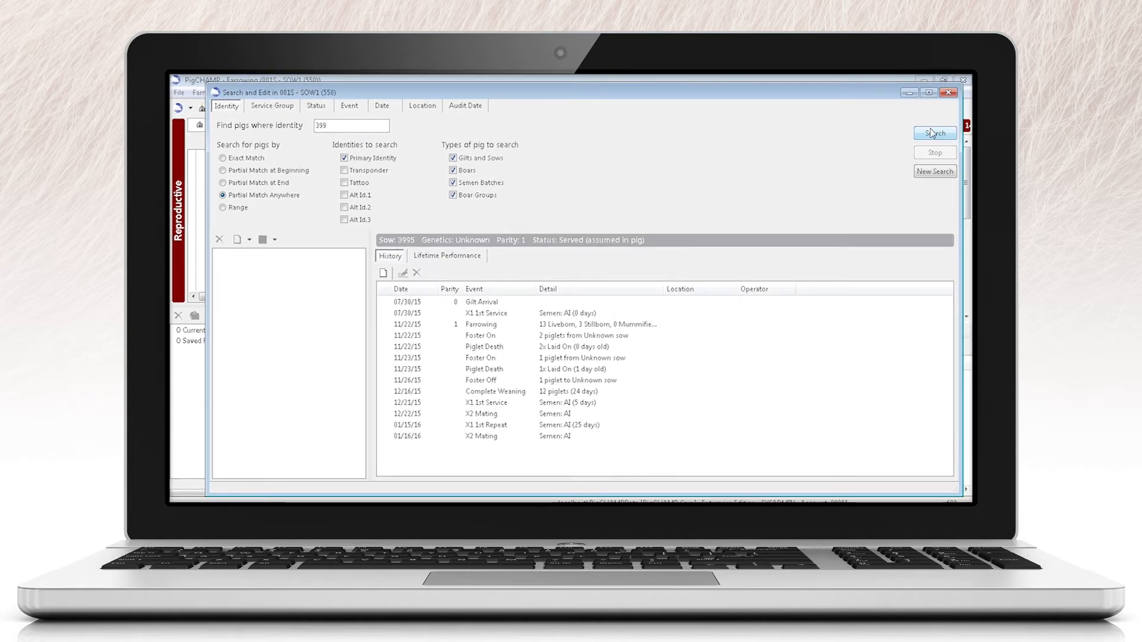
click(932, 134)
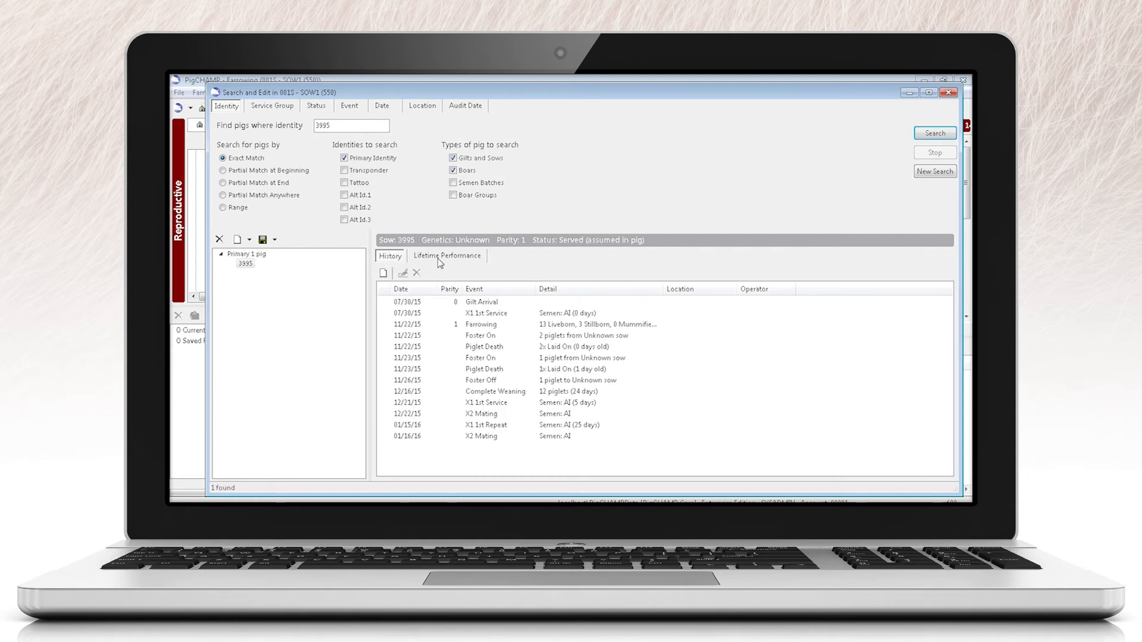
click(440, 260)
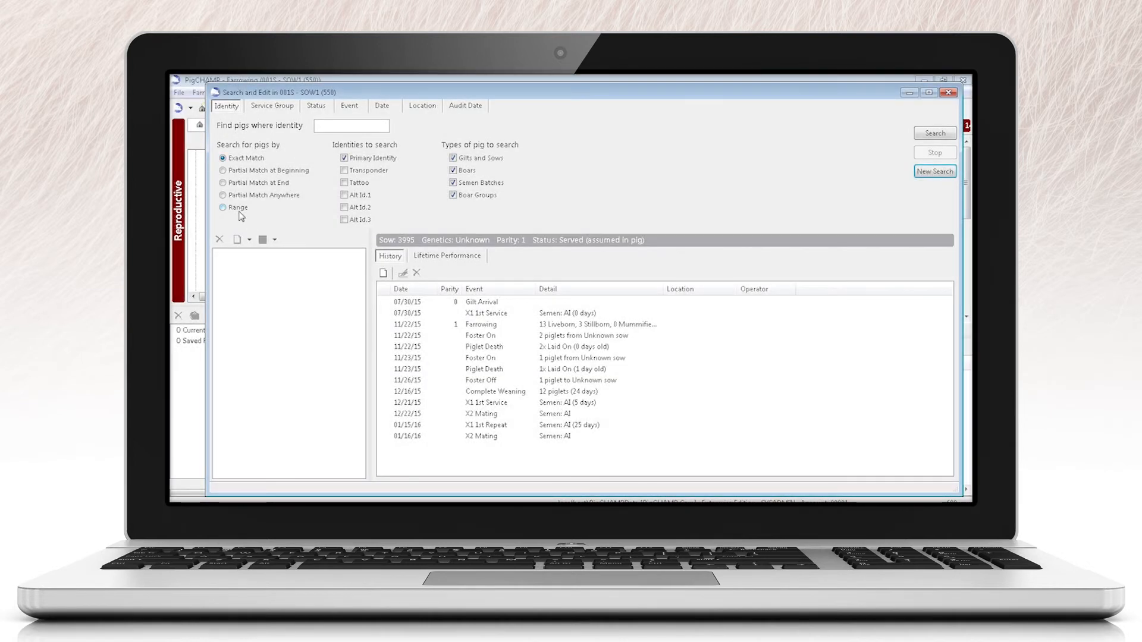
Step: Search for all pigs in the primary identity range 3995 to 4000
click(232, 207)
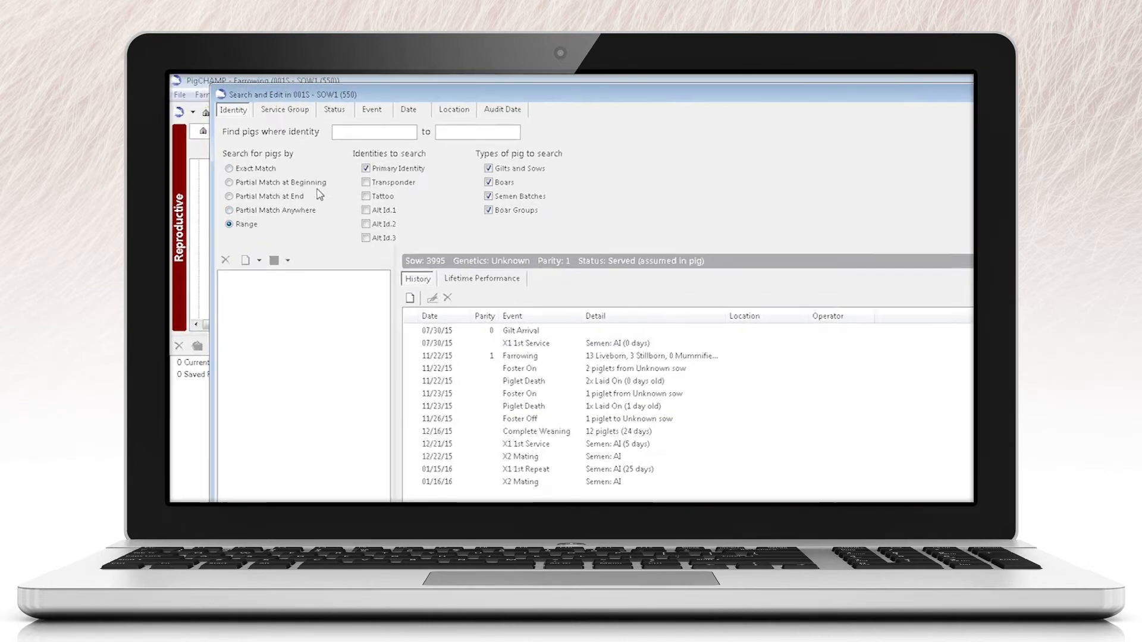
click(392, 149)
text(3995)
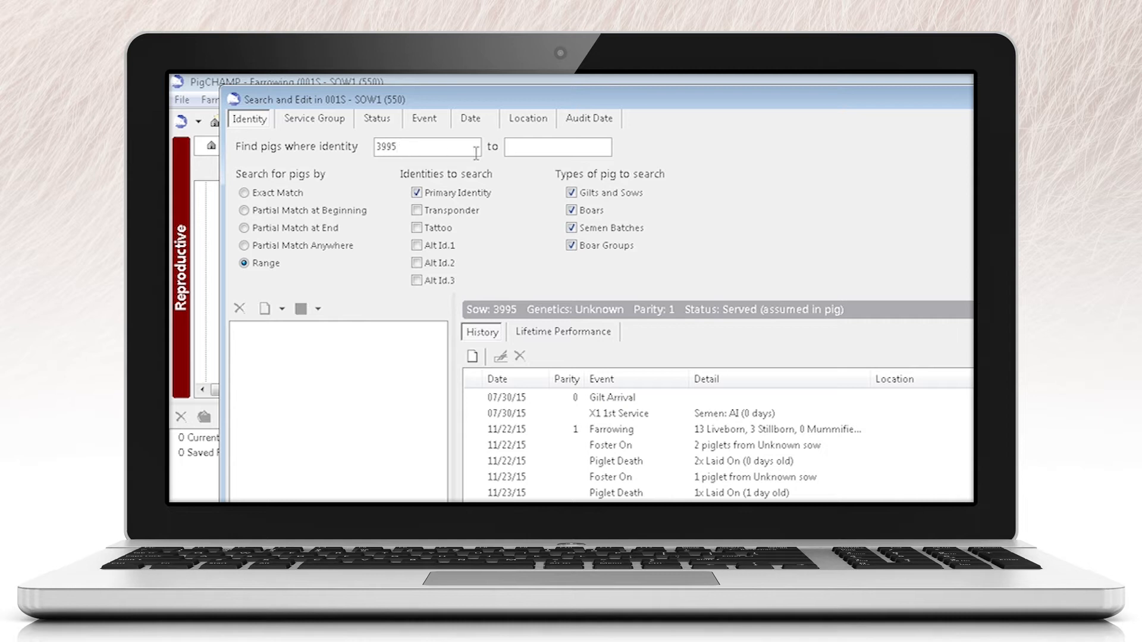
click(509, 150)
text(4000)
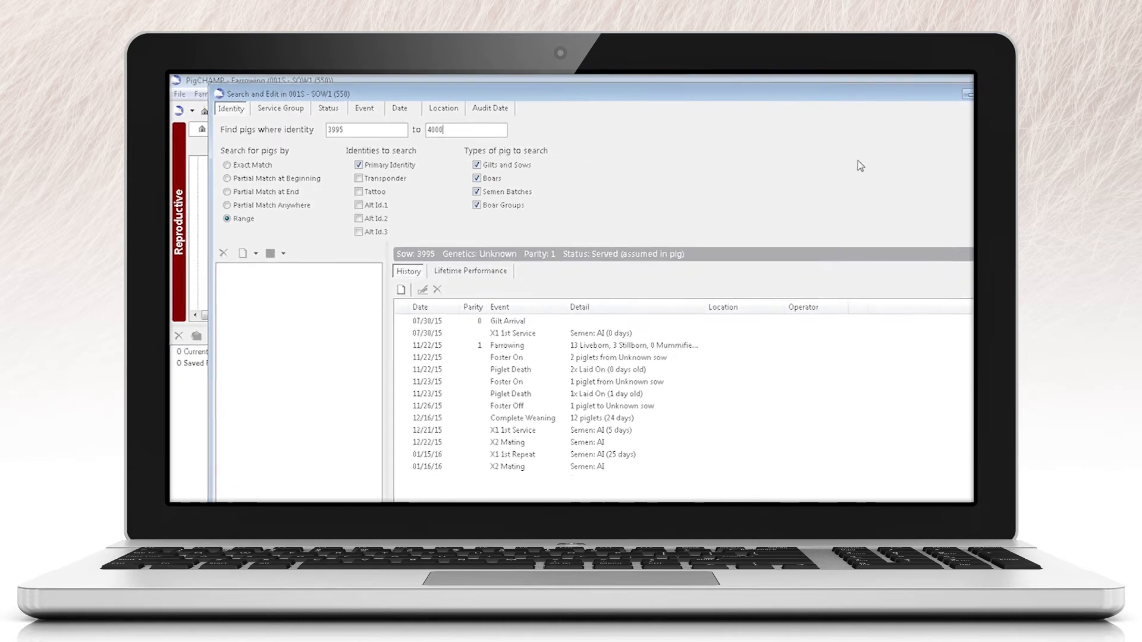
click(936, 135)
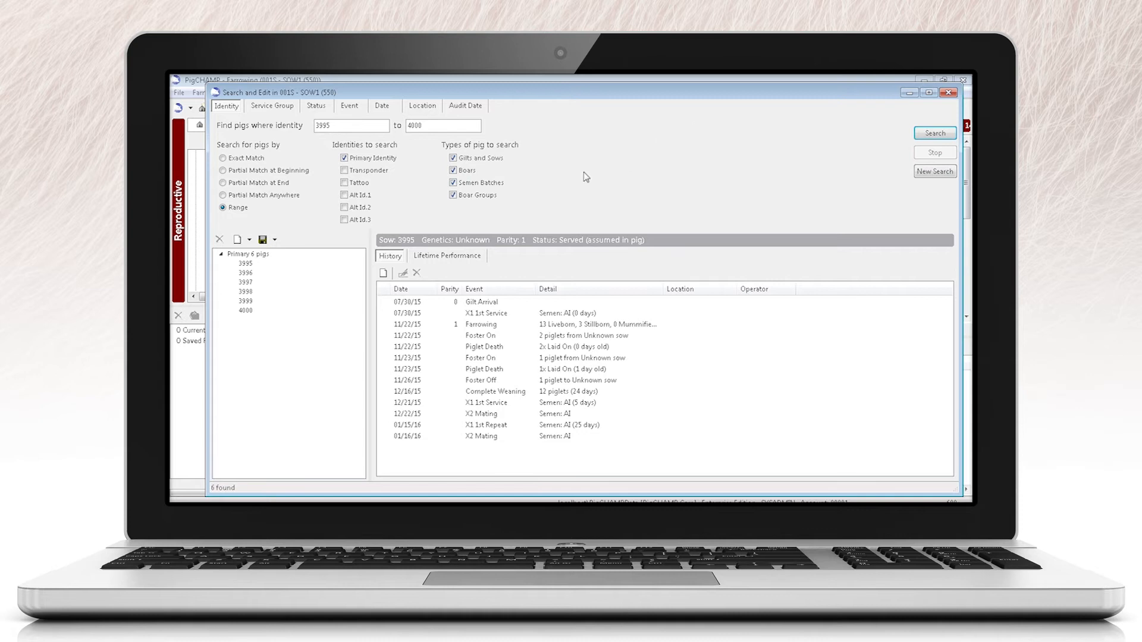
Step: Edit sow 3995's Piglet Death event dated 11/22/15, setting the number of piglets to 4 and the loss reason to Illness
click(245, 265)
click(471, 349)
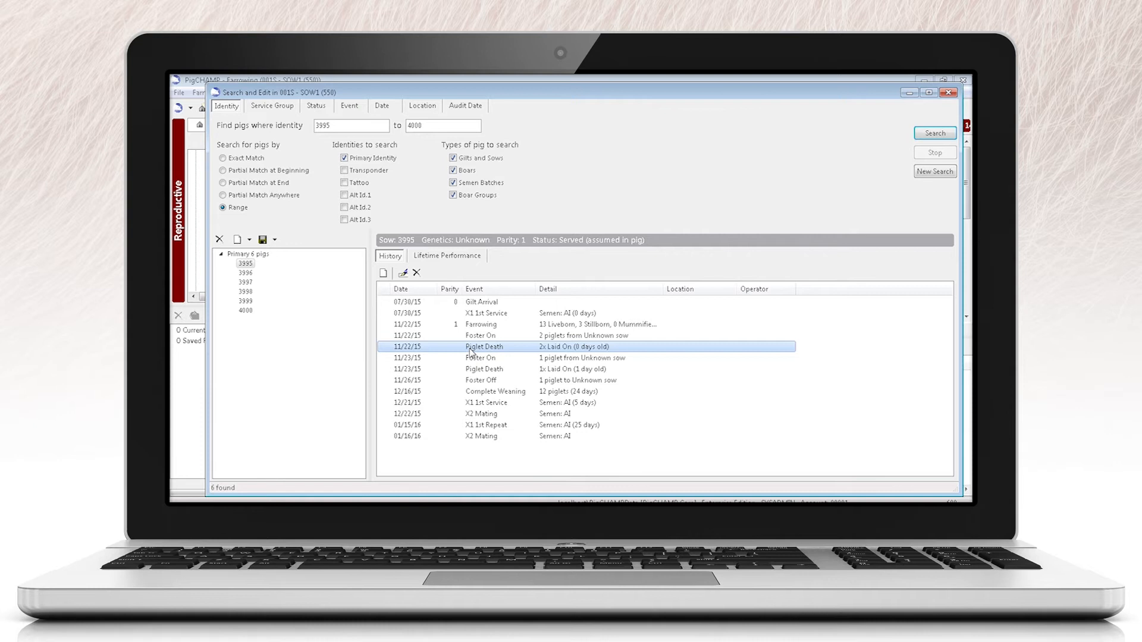
click(404, 274)
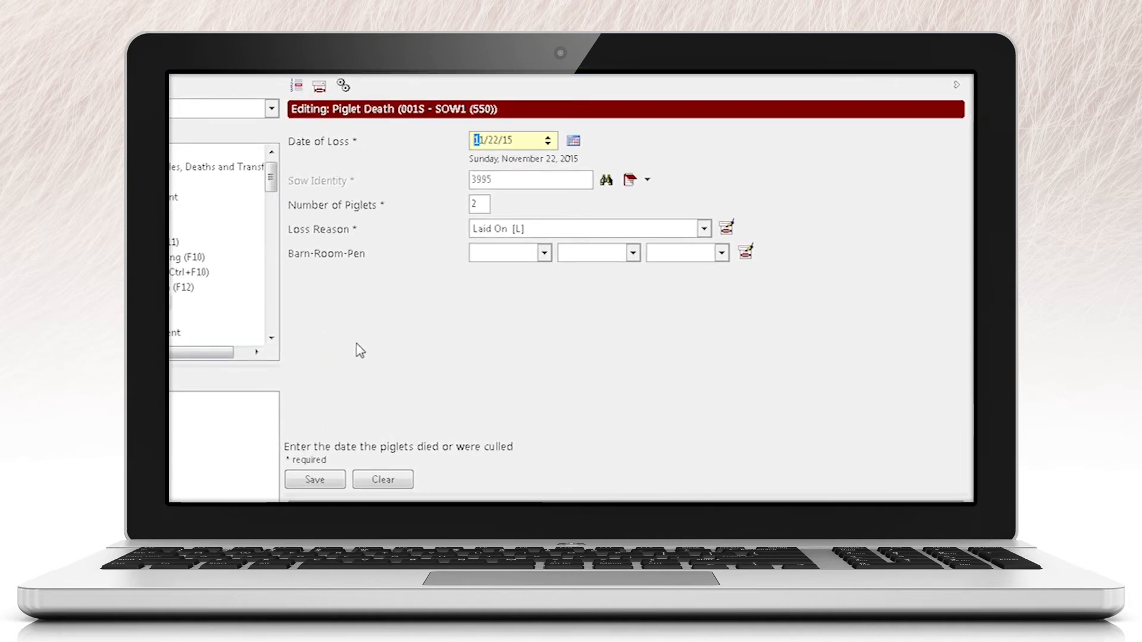
click(483, 202)
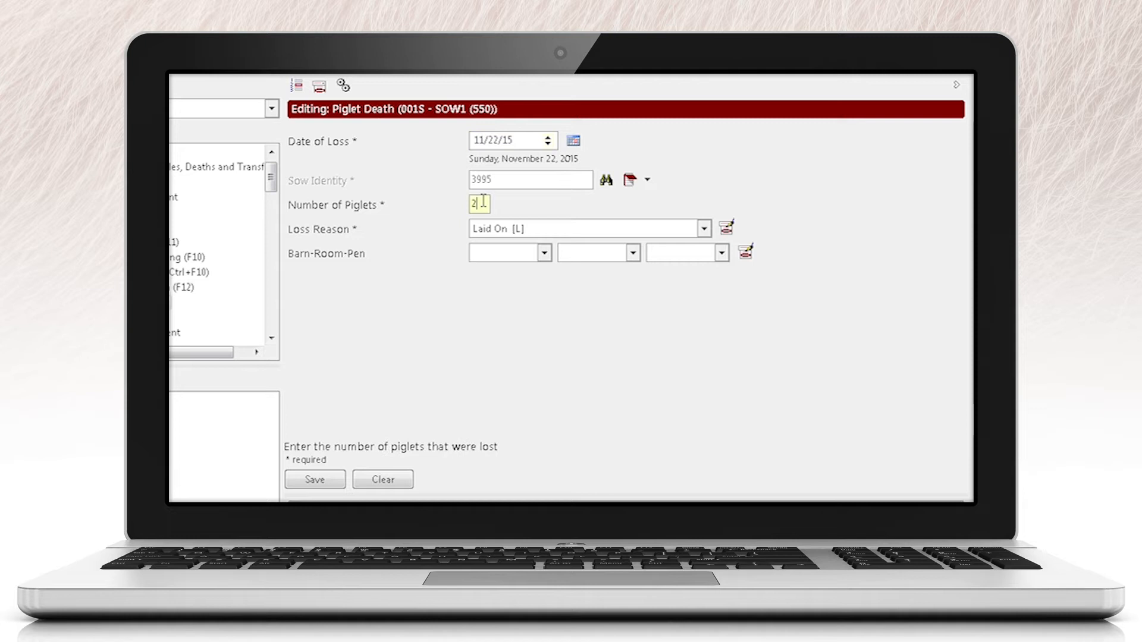
key(BackSpace)
text(4)
click(703, 228)
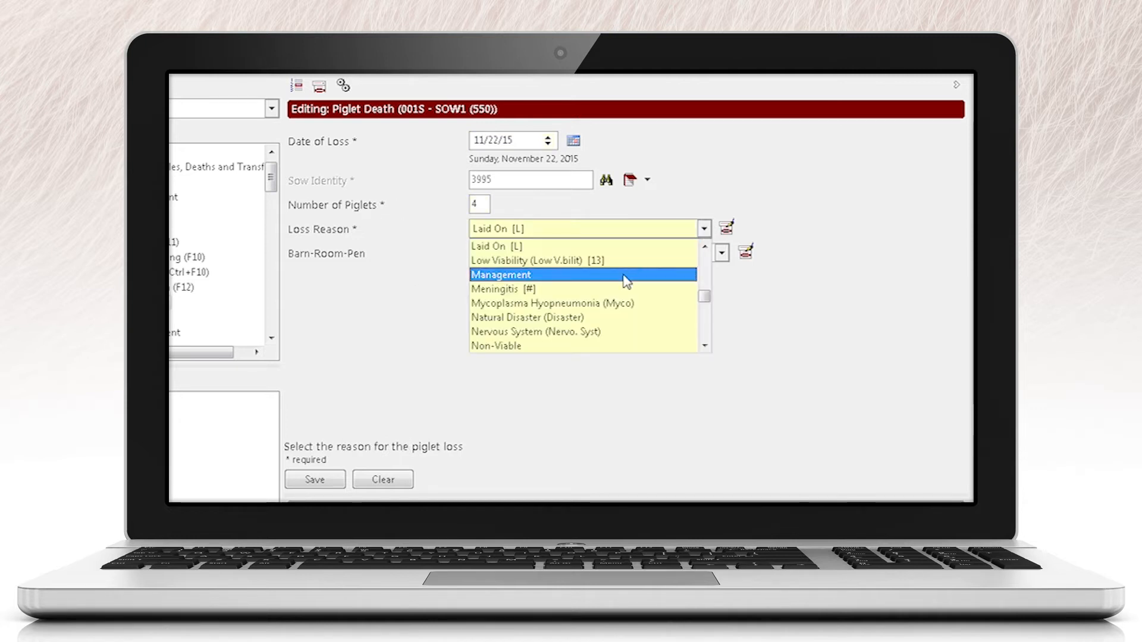
scroll(625, 280, up, 2)
scroll(593, 270, up, 1)
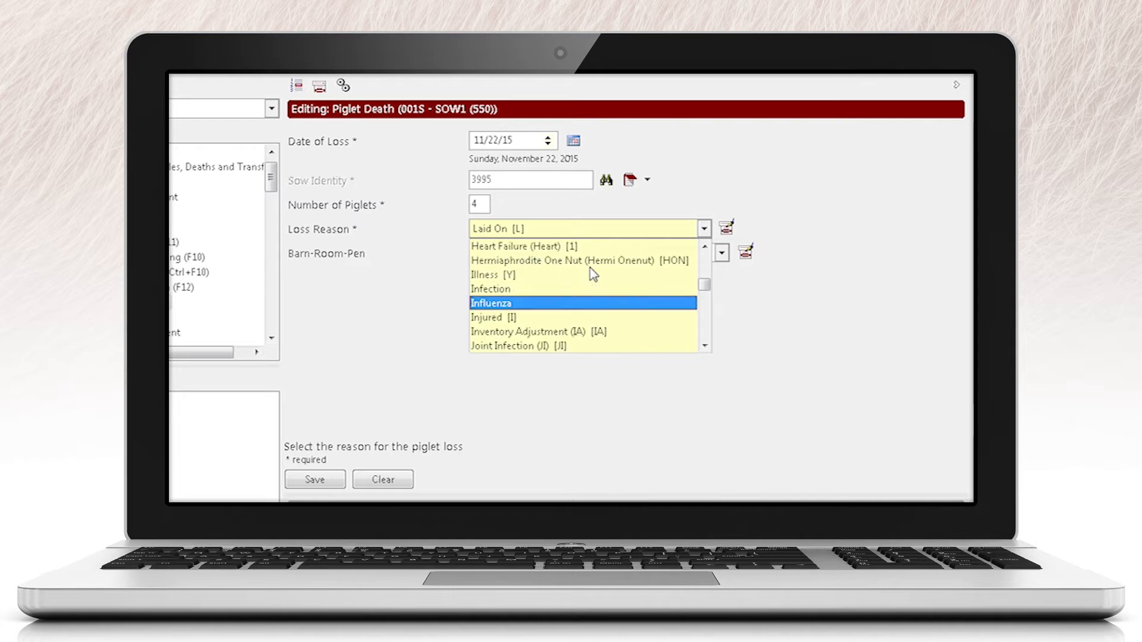
click(585, 274)
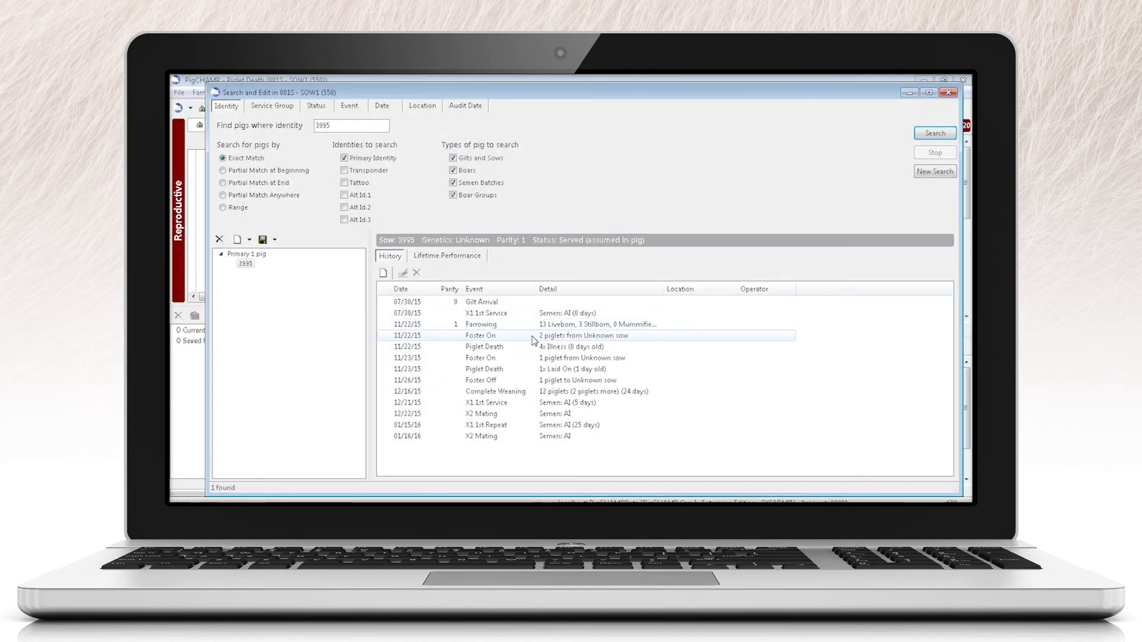
Step: Delete sow 3995's Foster On event dated 11/22/15 from its history
click(533, 336)
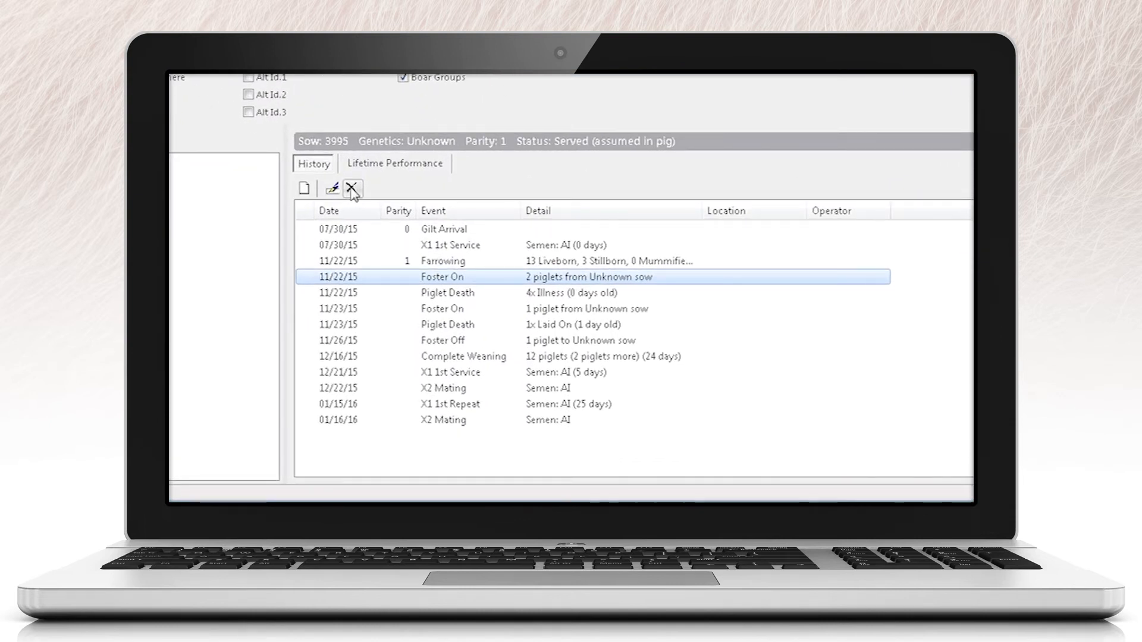
click(351, 190)
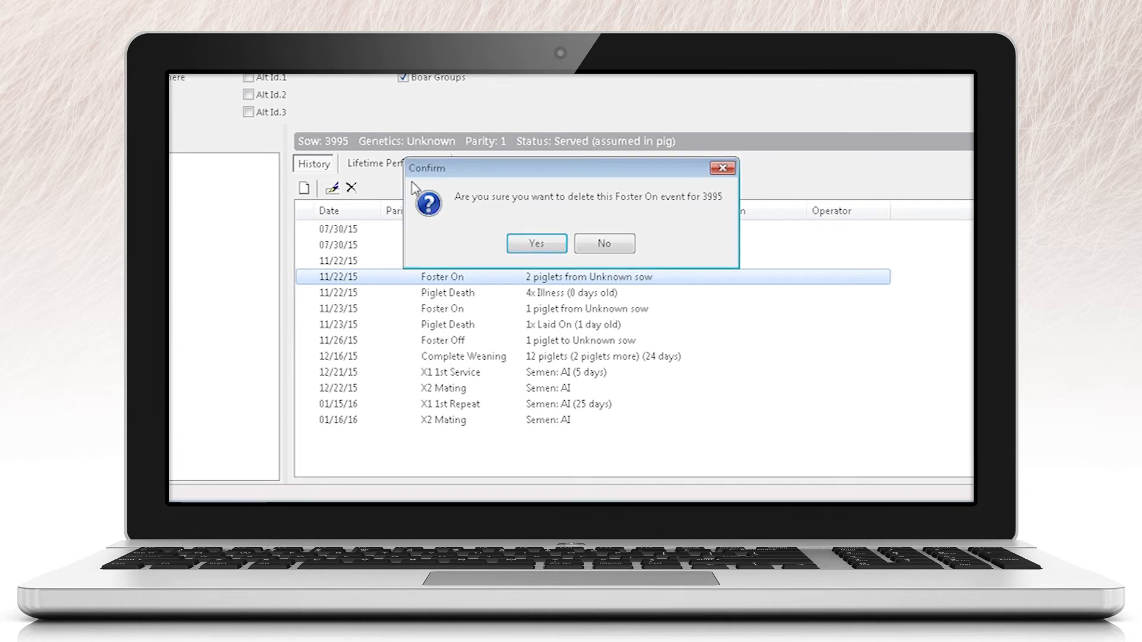
click(537, 247)
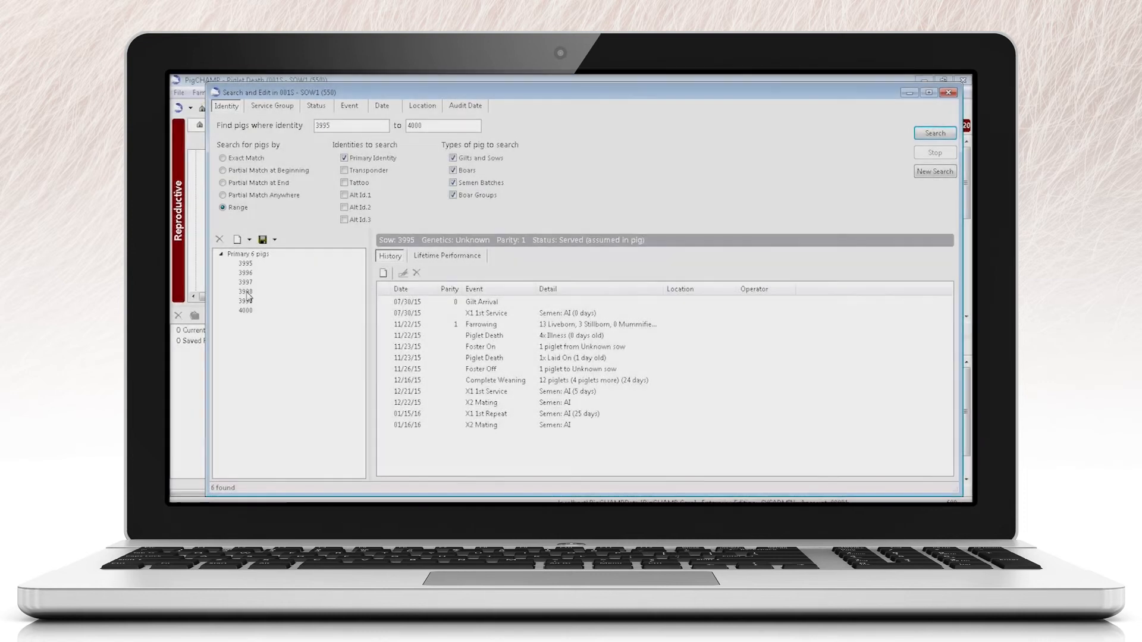
Step: Show the history of sow 3998 and open the options for exporting the complete sow history of each listed pig
click(246, 291)
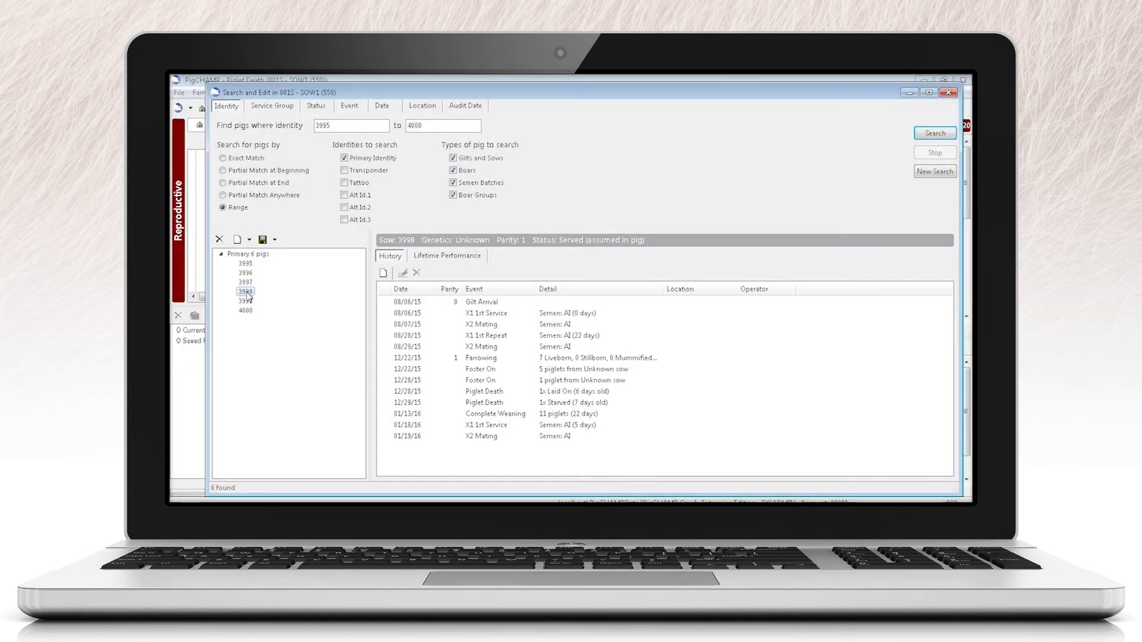
click(249, 240)
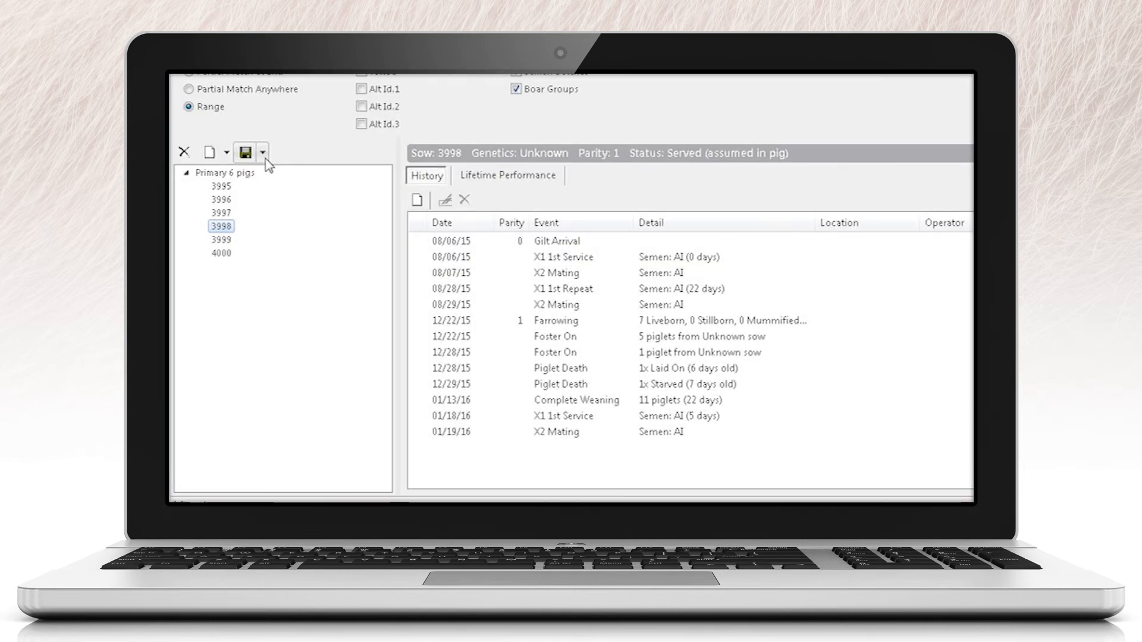
click(263, 153)
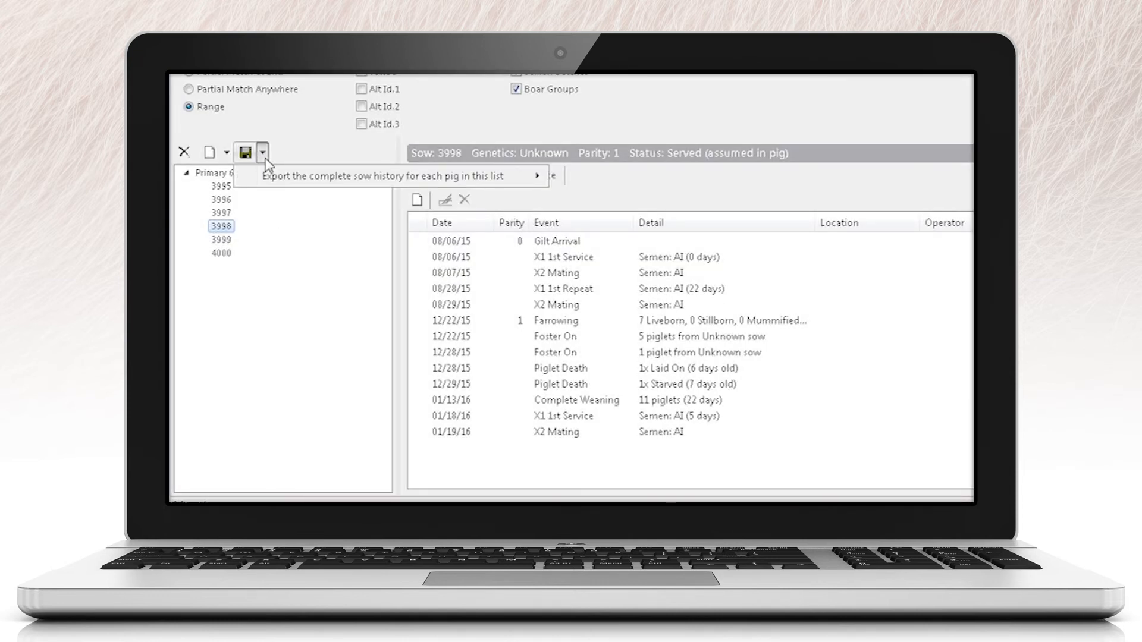
mouse_move(268, 177)
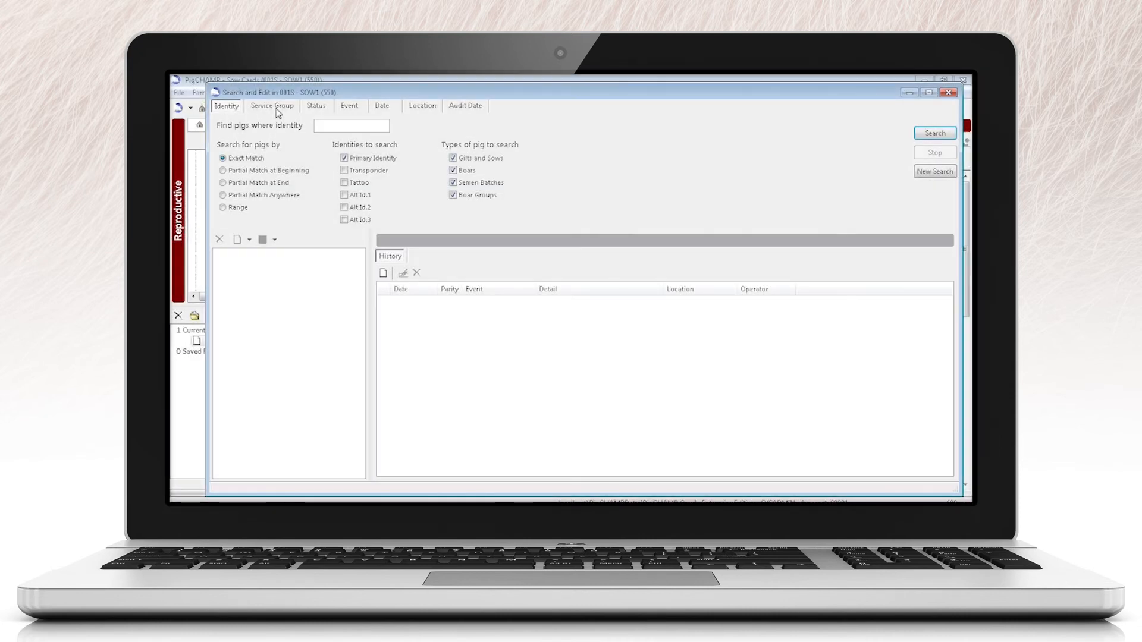
Step: Examine the Service Group search criteria and the pig statuses available for a search by status
click(276, 107)
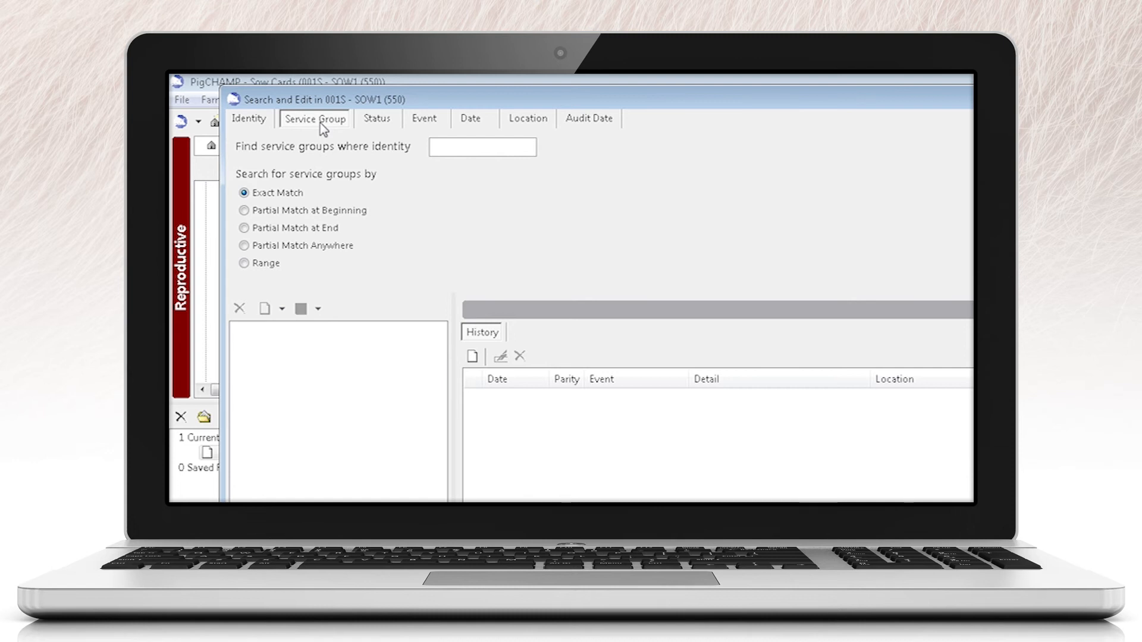
click(384, 125)
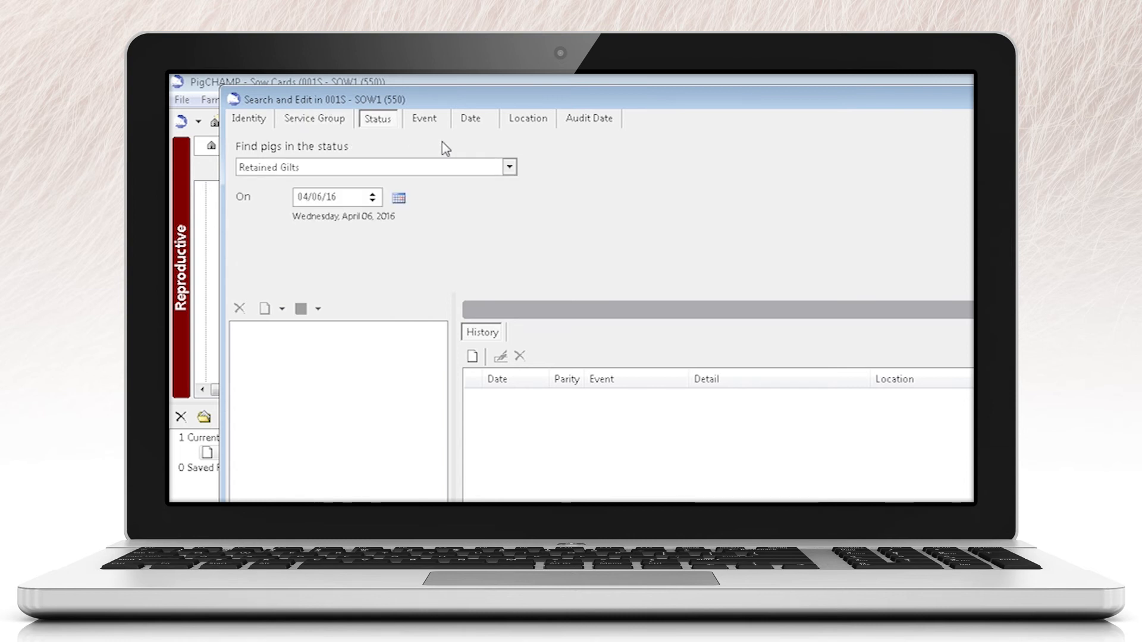
click(510, 167)
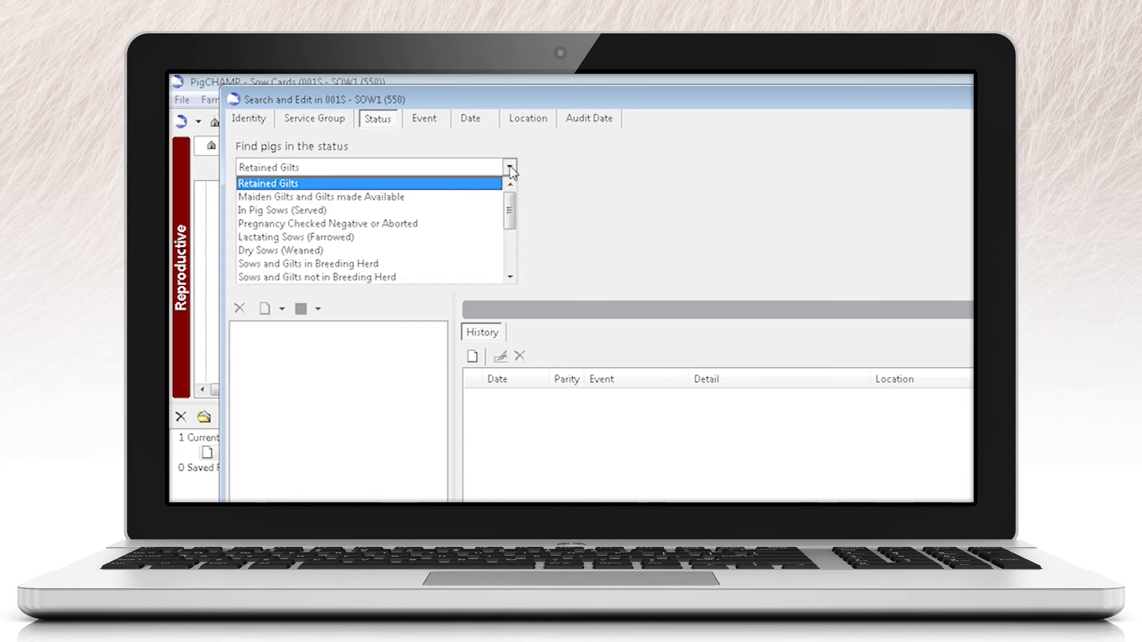
scroll(480, 226, down, 1)
scroll(480, 231, down, 1)
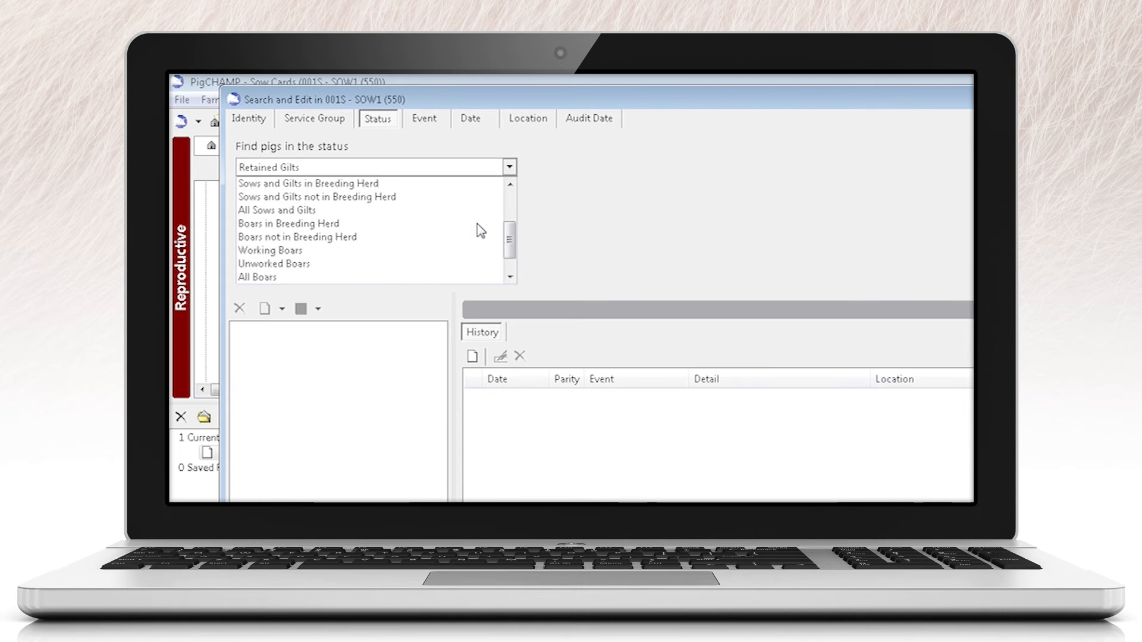
scroll(480, 231, down, 1)
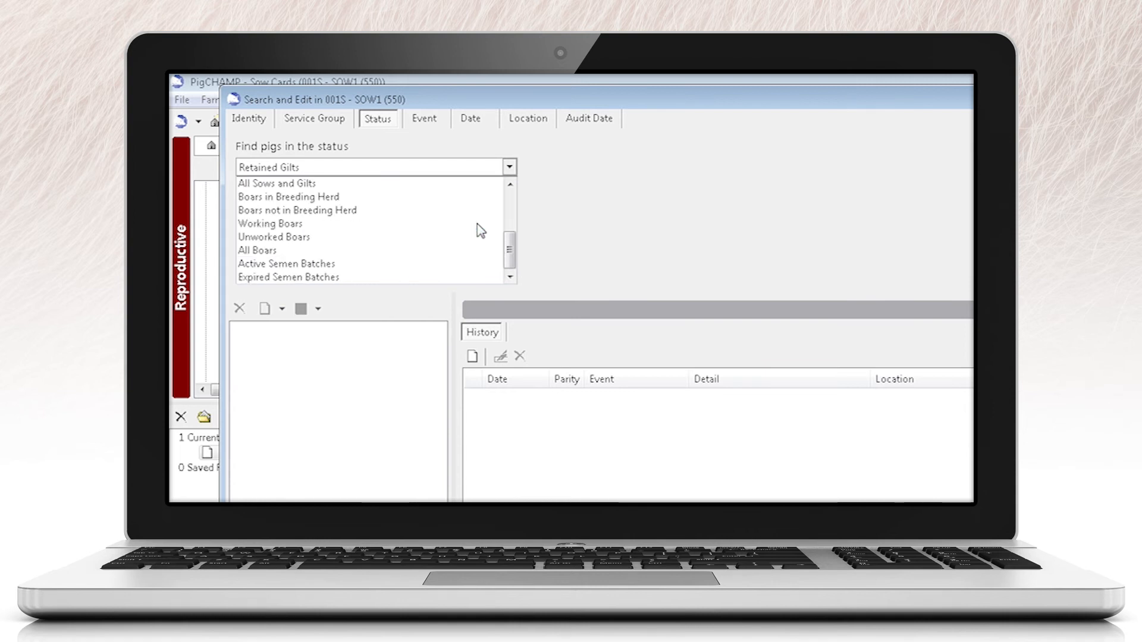
click(466, 154)
Step: Examine the event types available for finding pigs by event
click(435, 121)
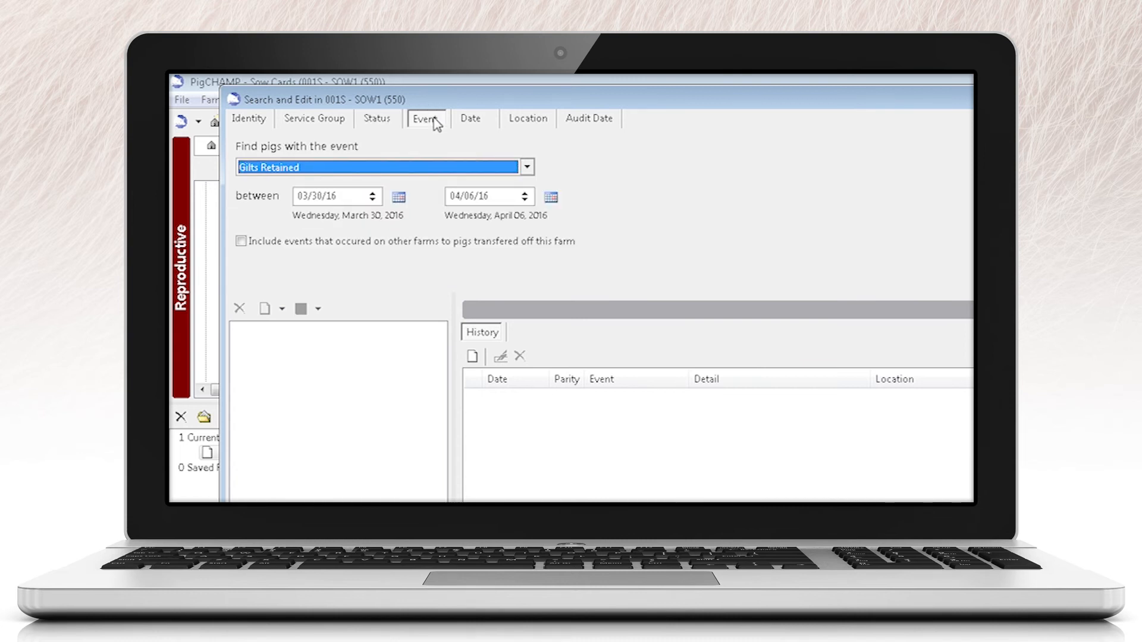
click(527, 168)
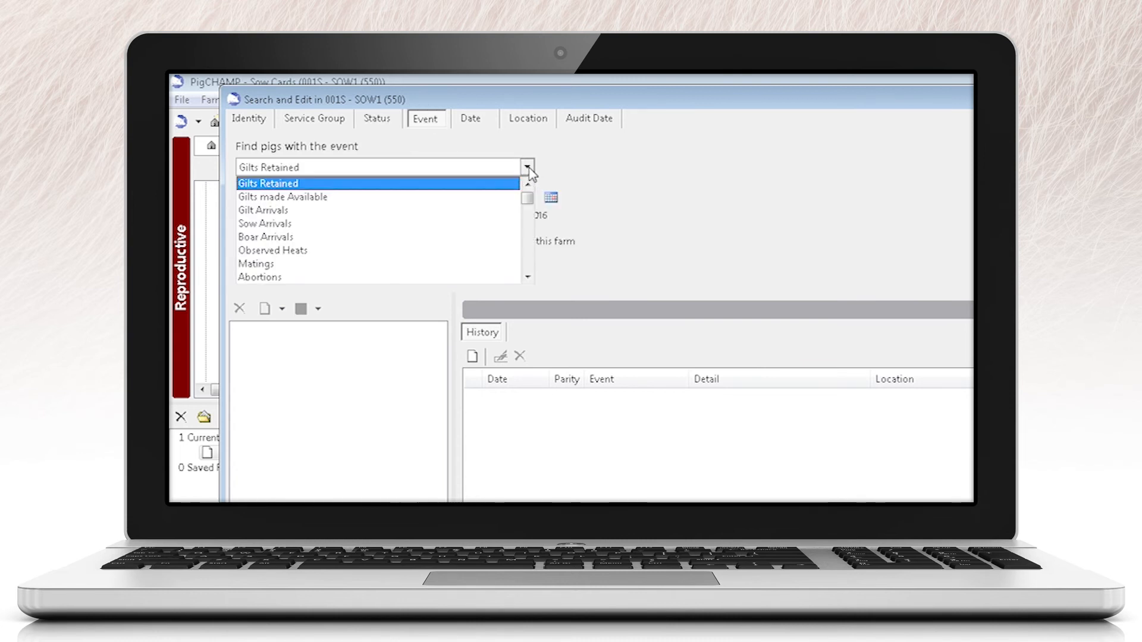
scroll(518, 193, down, 1)
scroll(519, 193, down, 5)
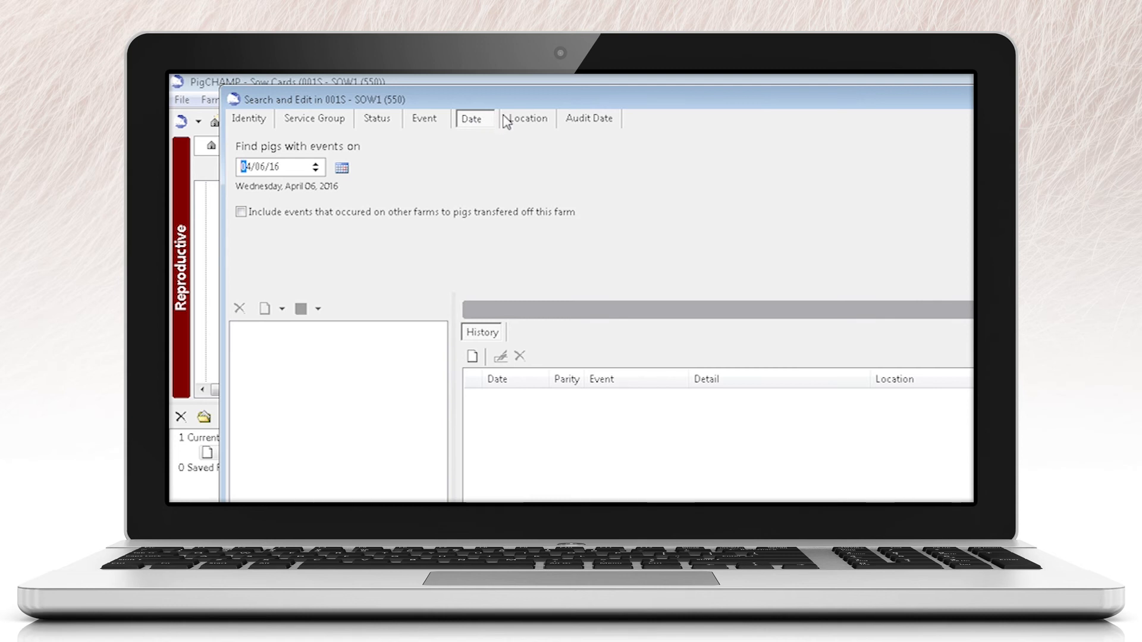
Step: Examine the location search criteria and the barns available for finding pigs by location
click(529, 119)
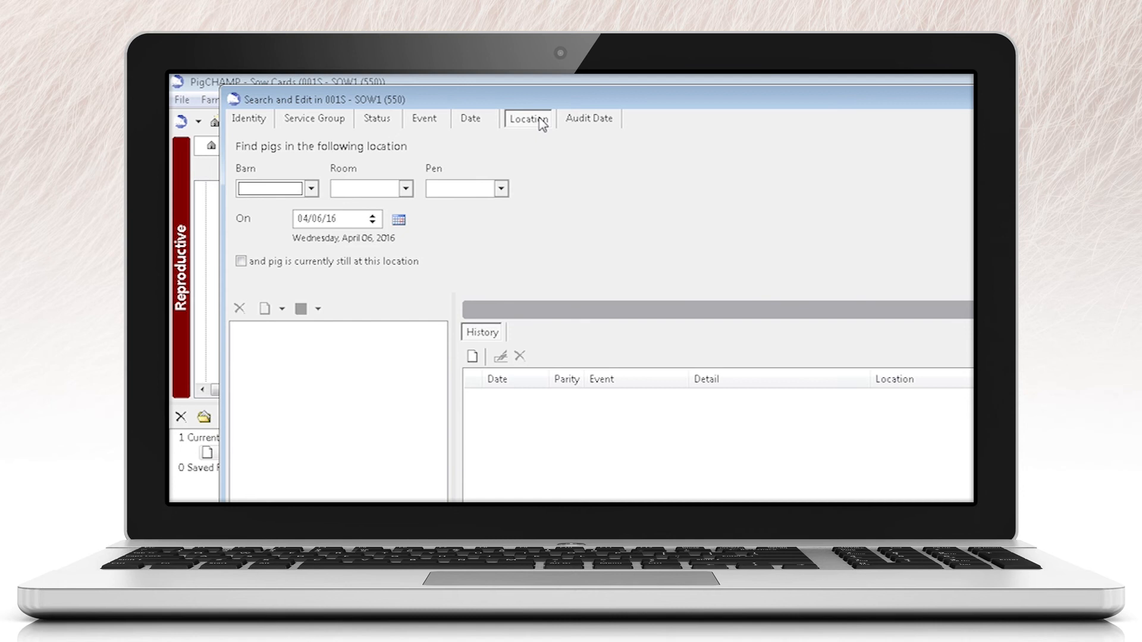
click(311, 188)
scroll(307, 241, down, 2)
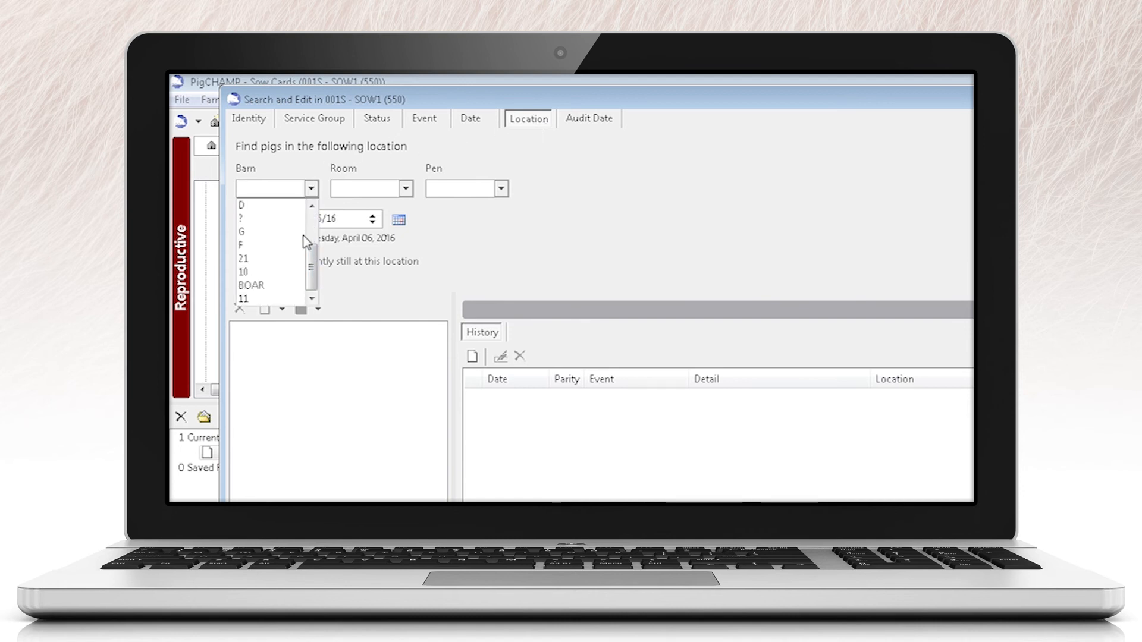
click(309, 168)
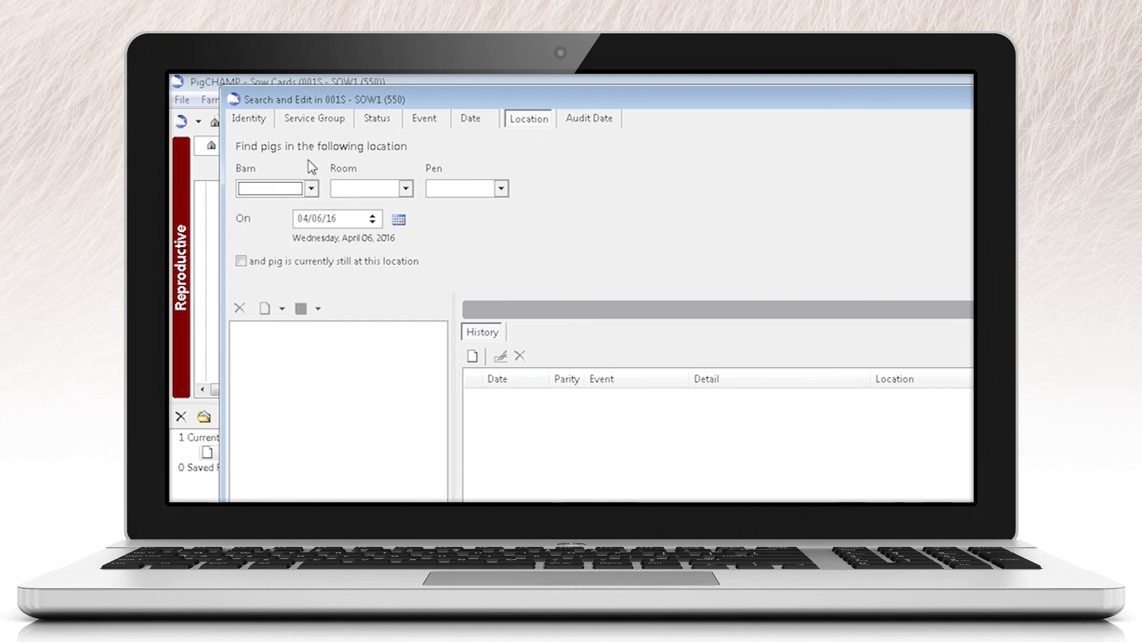
Step: Include deleted events along with created and edited ones in the audit date criteria, and run the search for all users
click(606, 125)
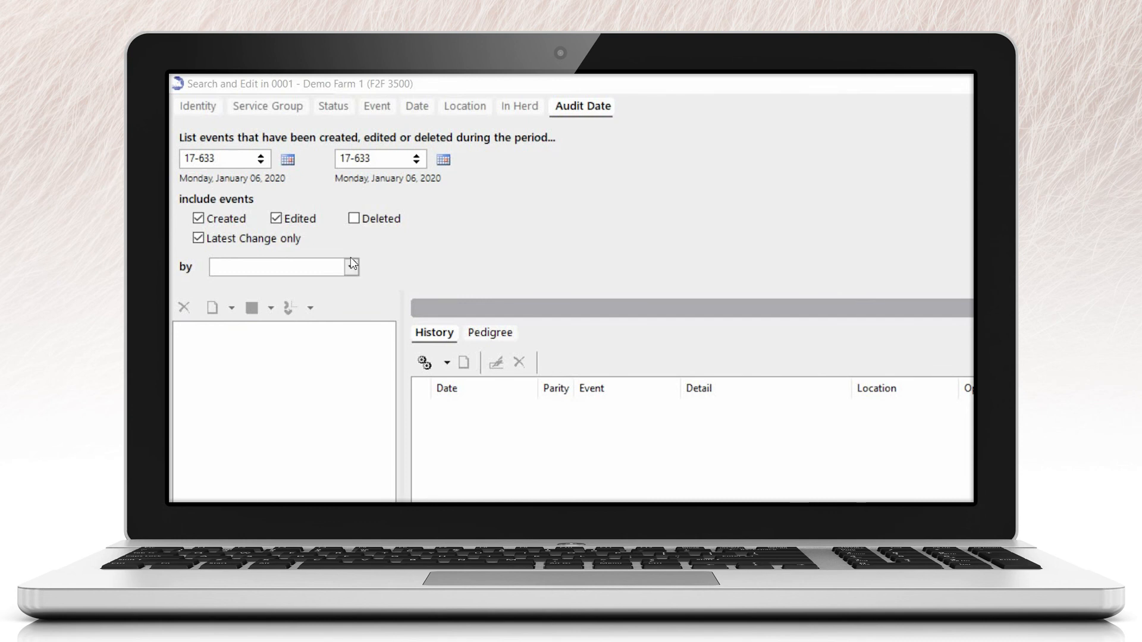
click(352, 266)
click(352, 266)
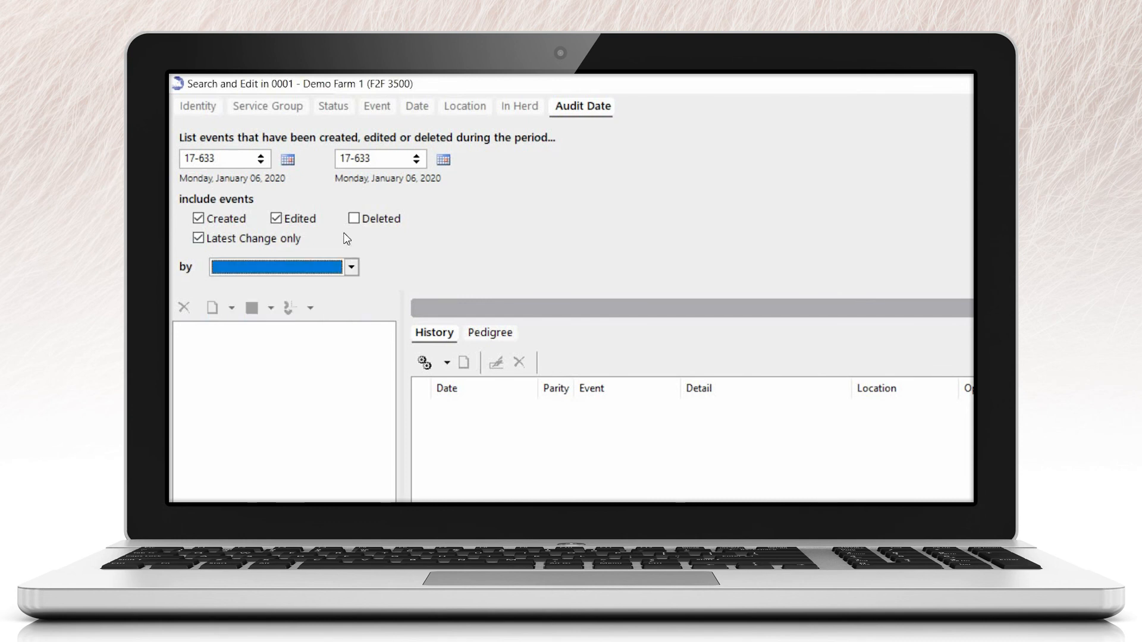
click(353, 219)
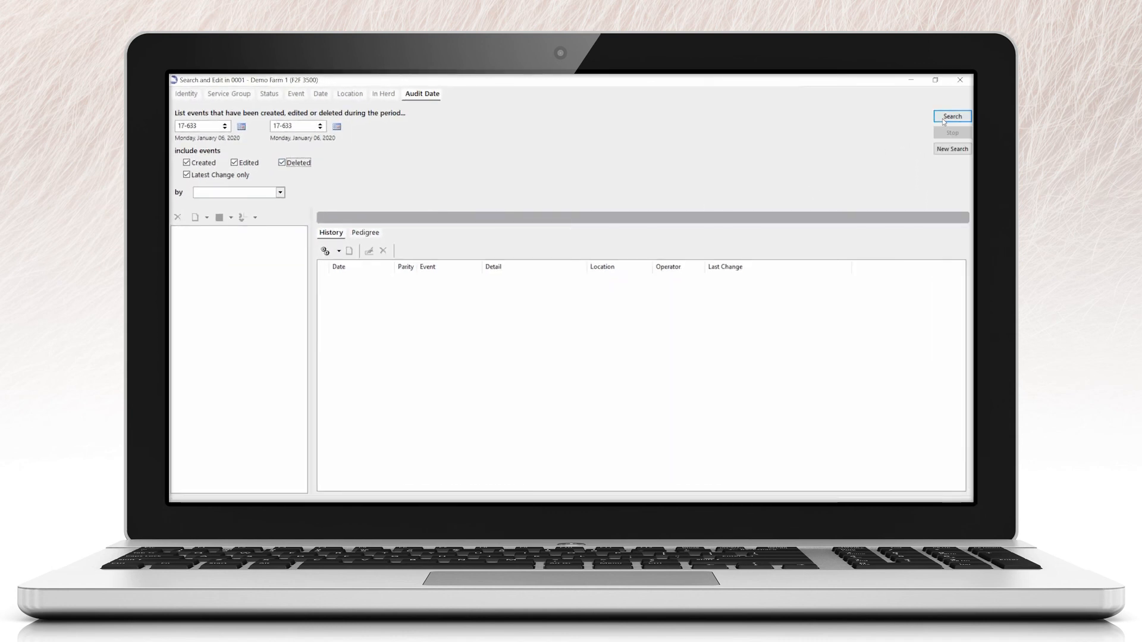
click(952, 116)
Step: Group the found events by Change type, Event, switch to Event, Change type, and finish with the User, Change type grouping
click(256, 218)
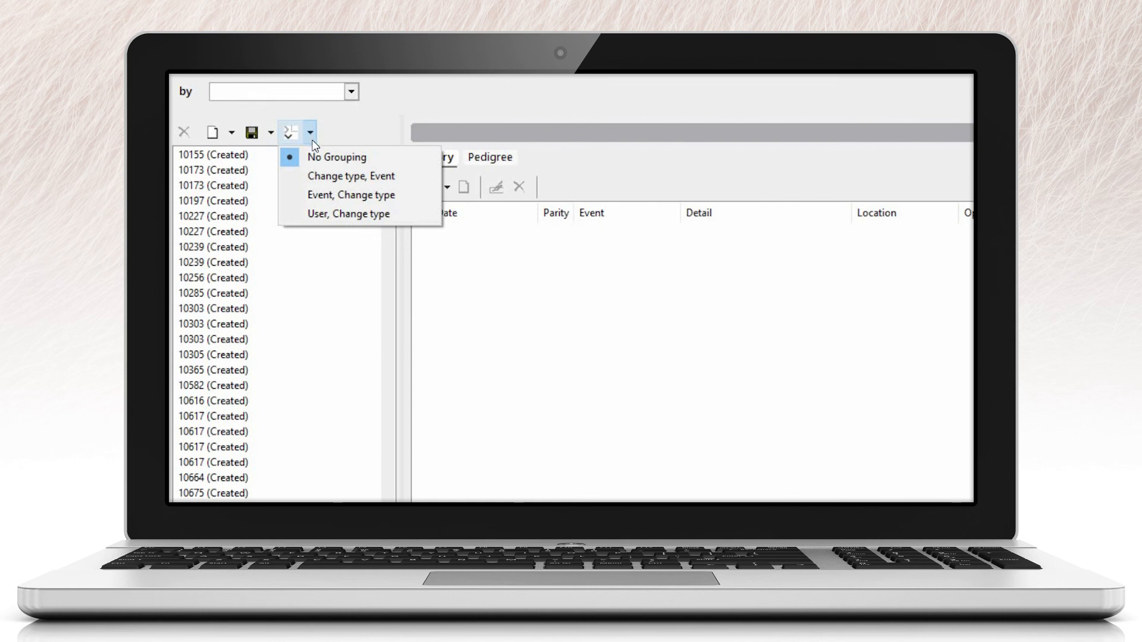
click(320, 181)
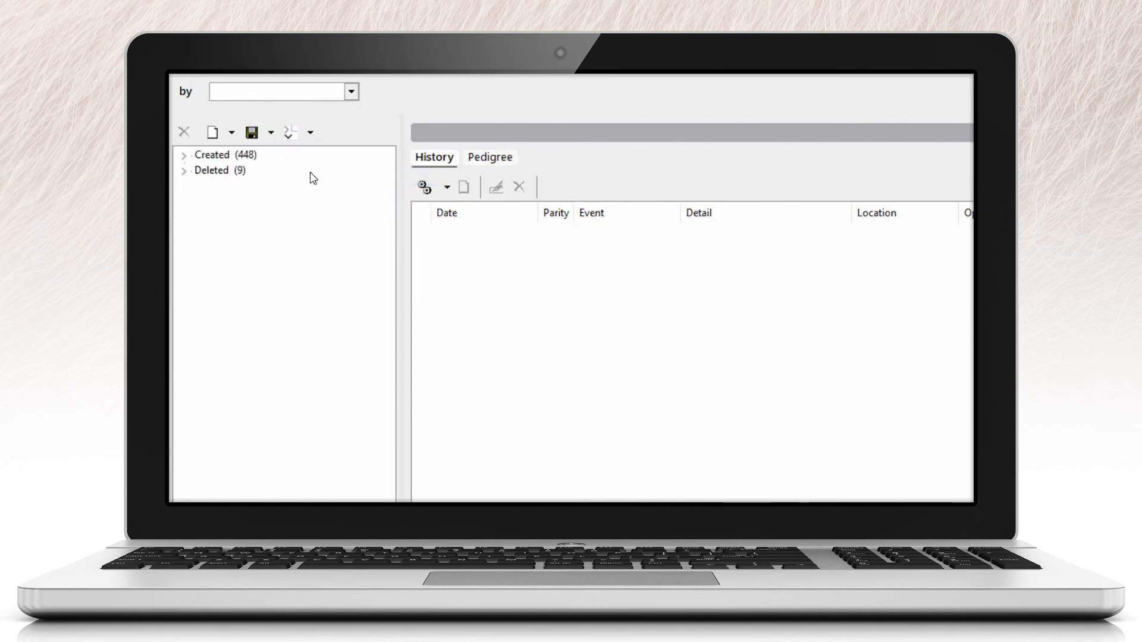
click(309, 136)
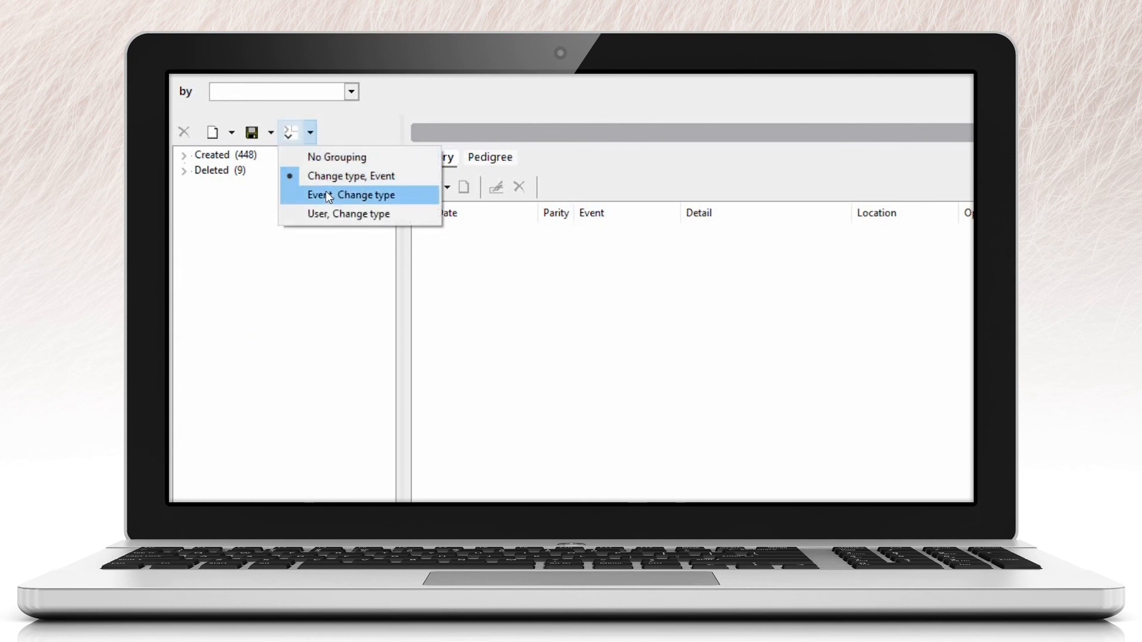
click(328, 197)
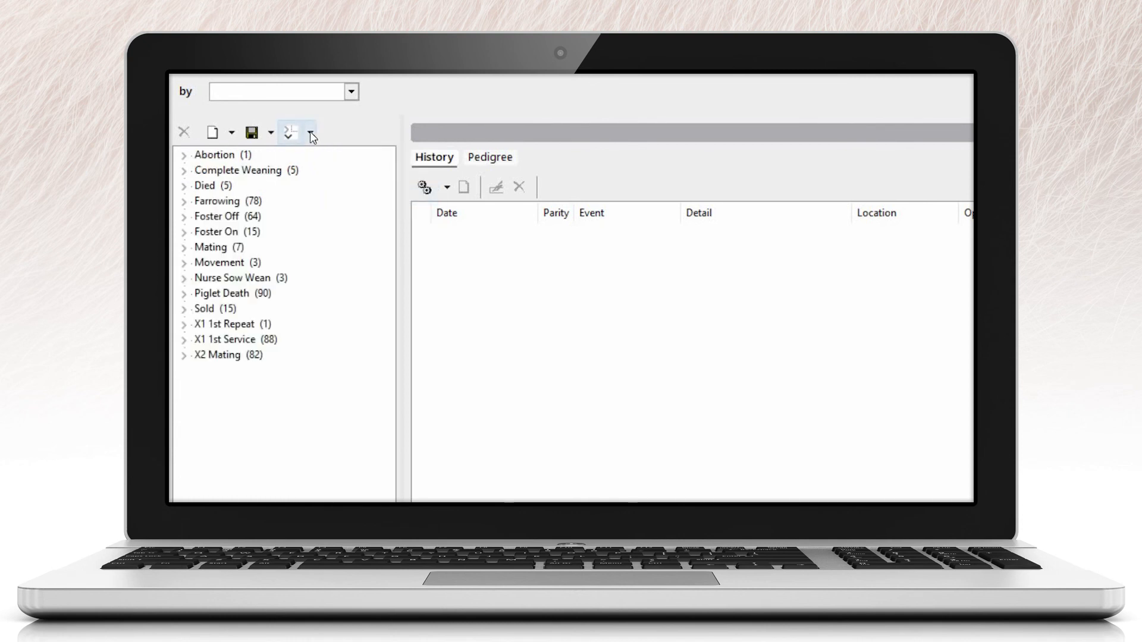
click(311, 136)
click(335, 212)
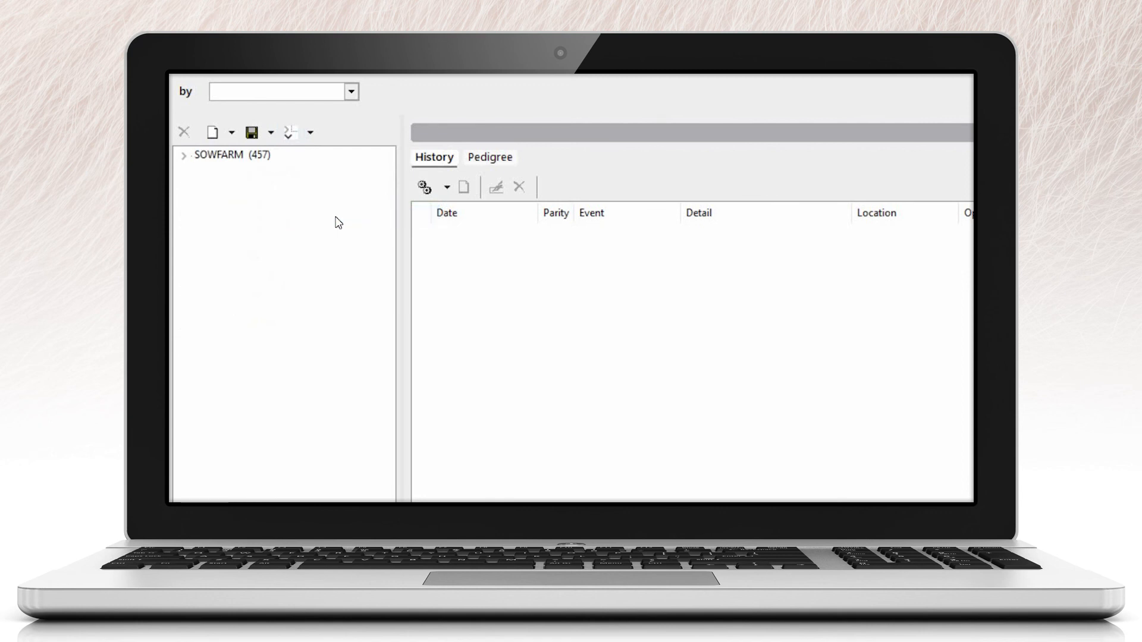